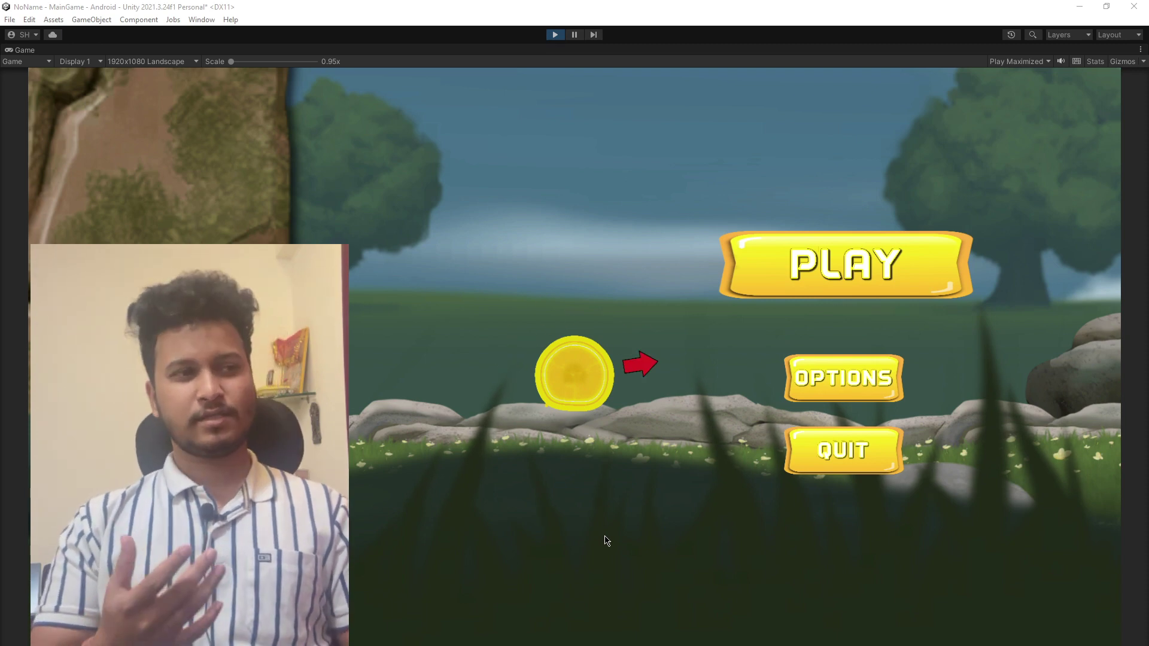
Start a new game from the main menu and make three jumps, dropping the counter to 5
left_click(834, 260)
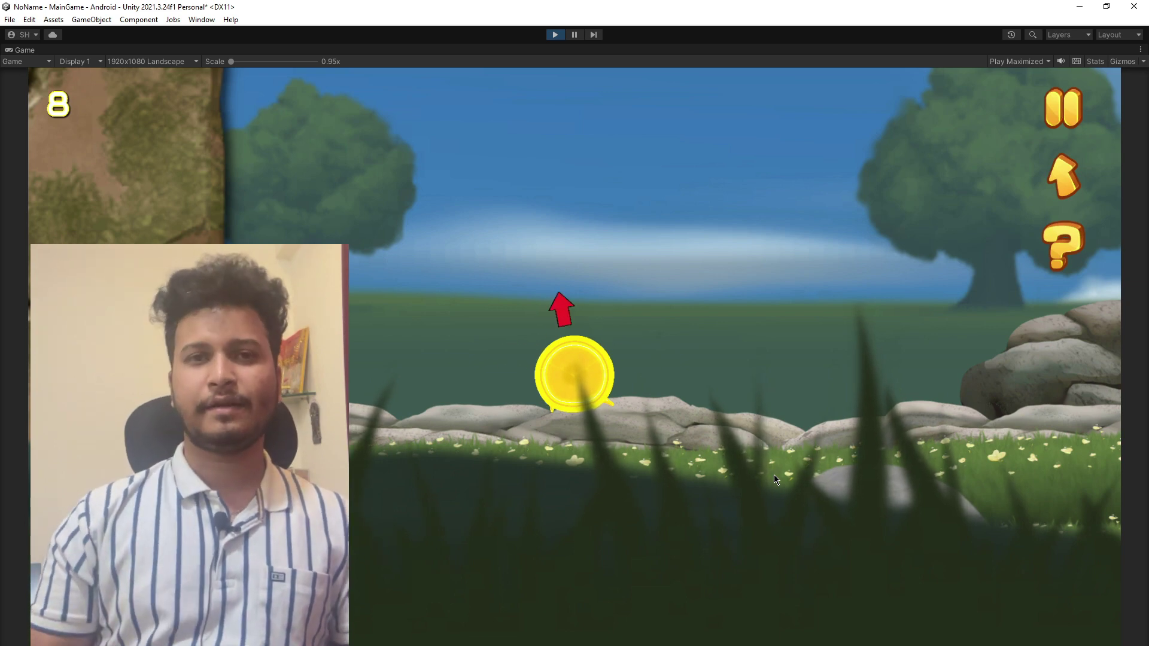
left_click(784, 436)
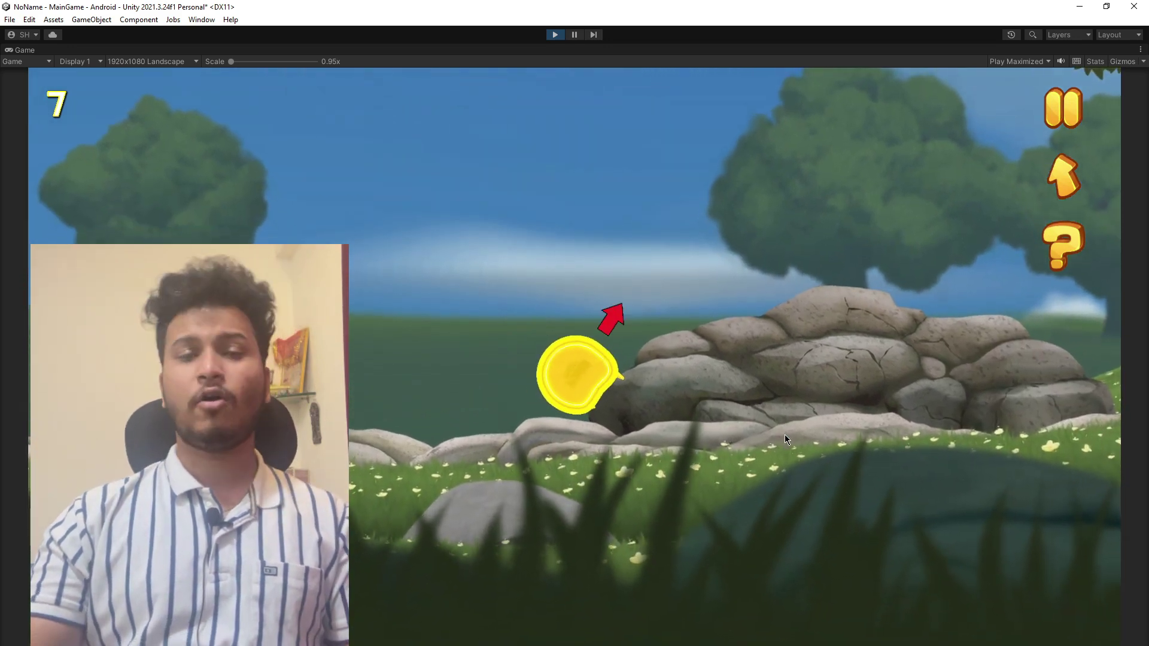
left_click(785, 437)
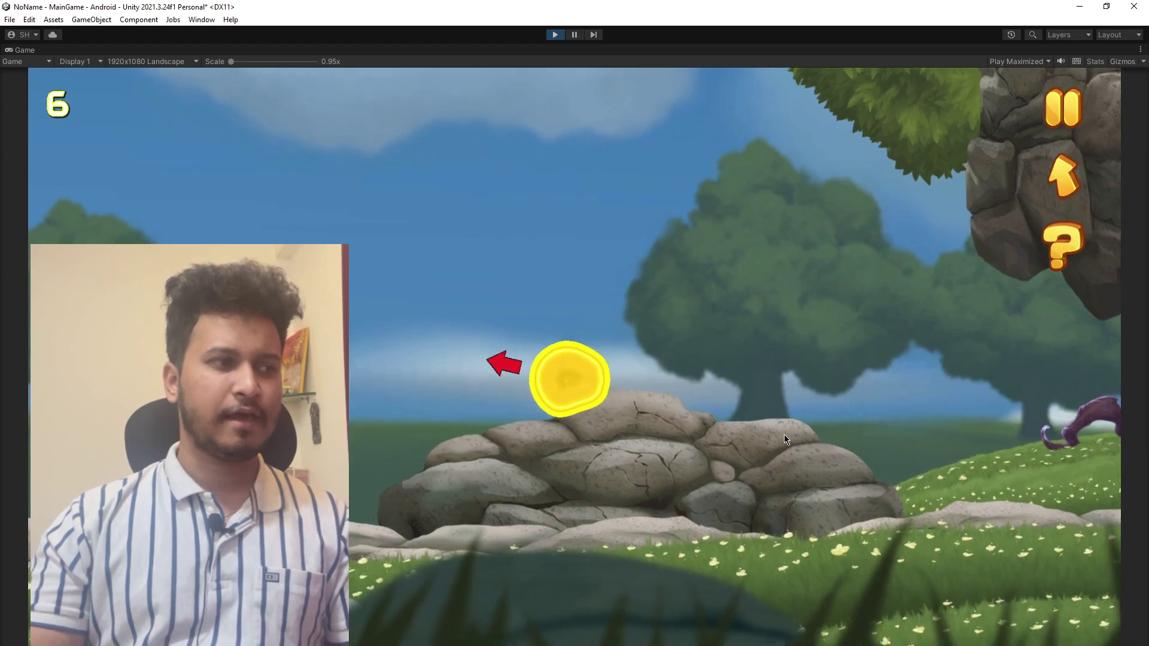
left_click(785, 439)
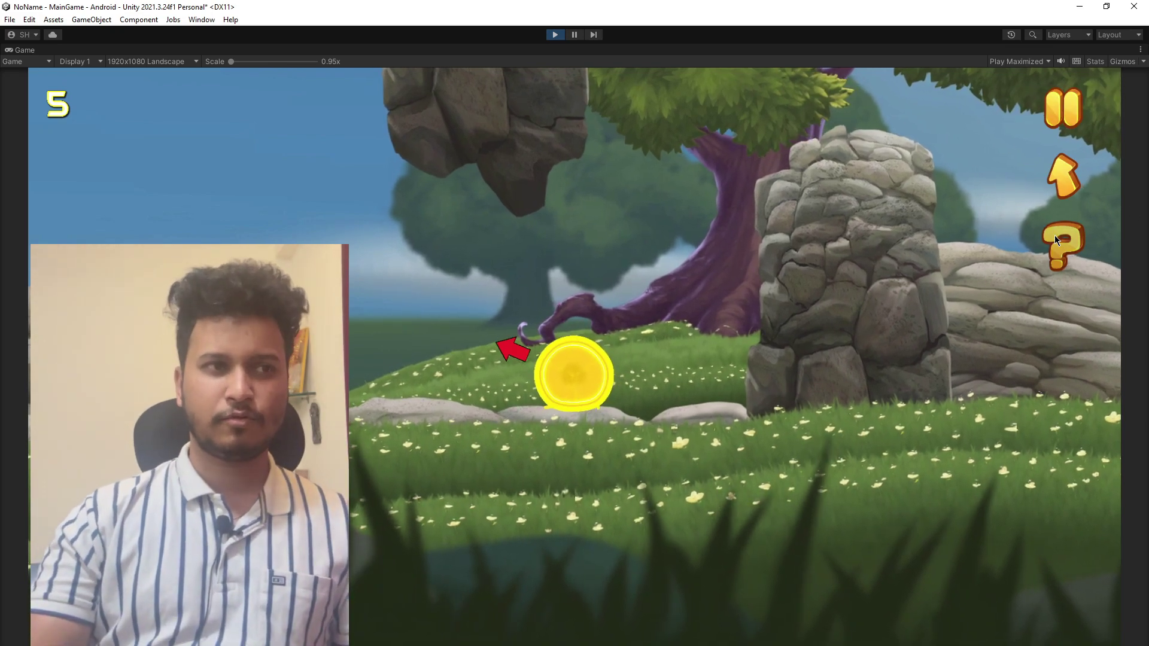
View the ? help screen, dismiss it with Got It!, and spend the last jumps to reach 0
left_click(1054, 235)
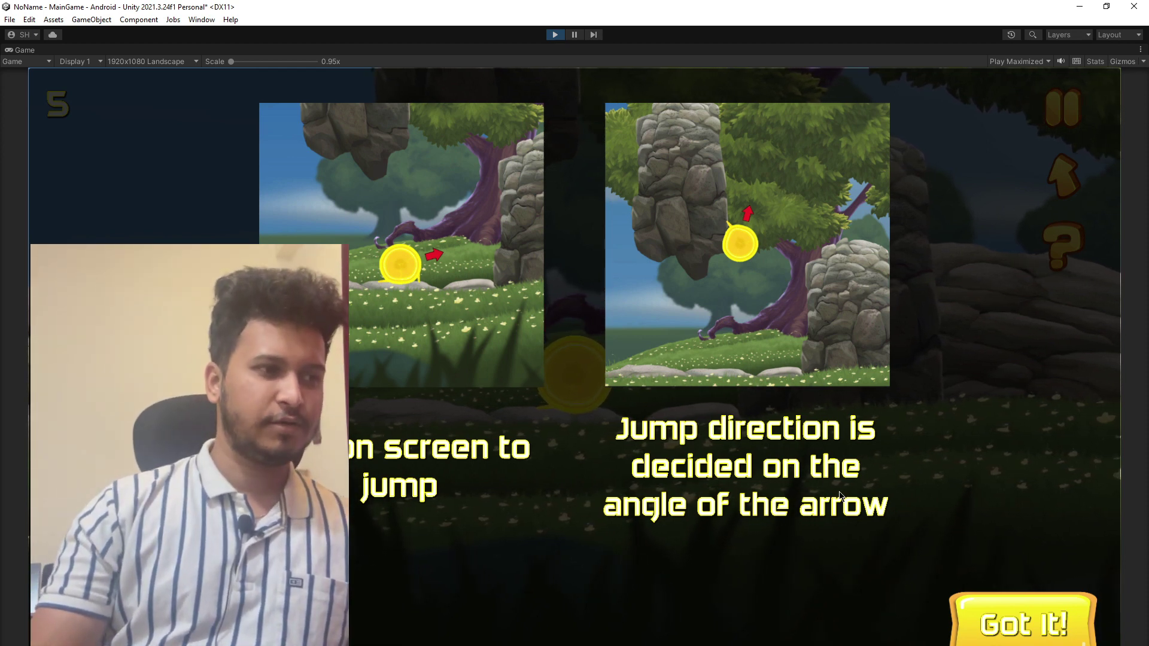
left_click(1016, 638)
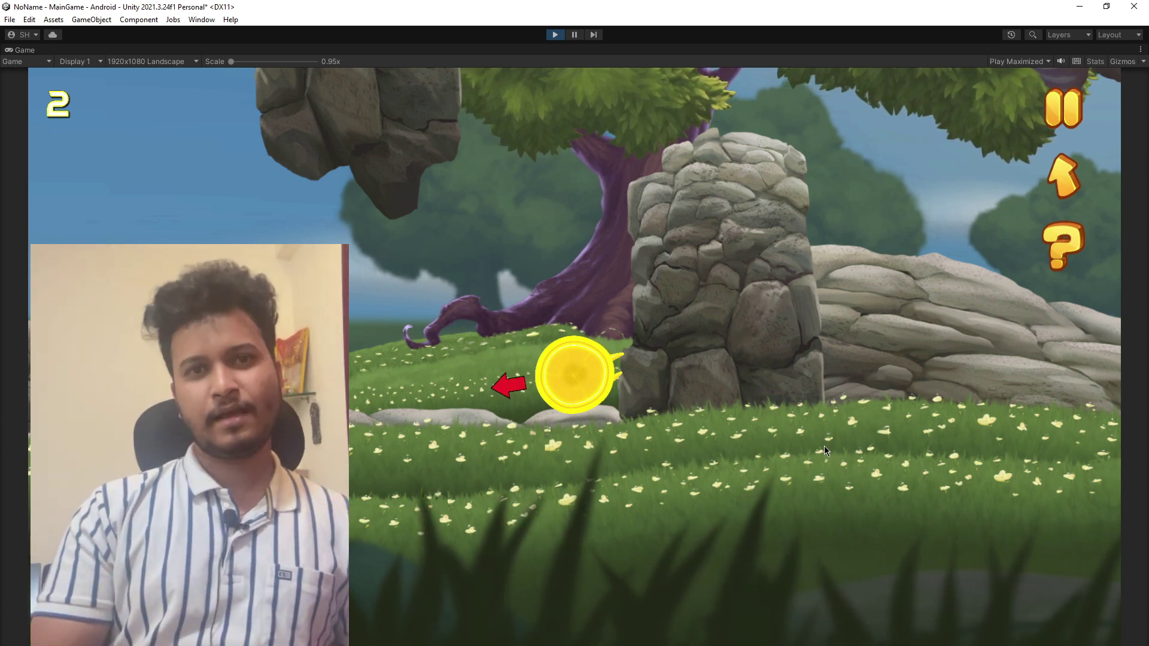
left_click(716, 473)
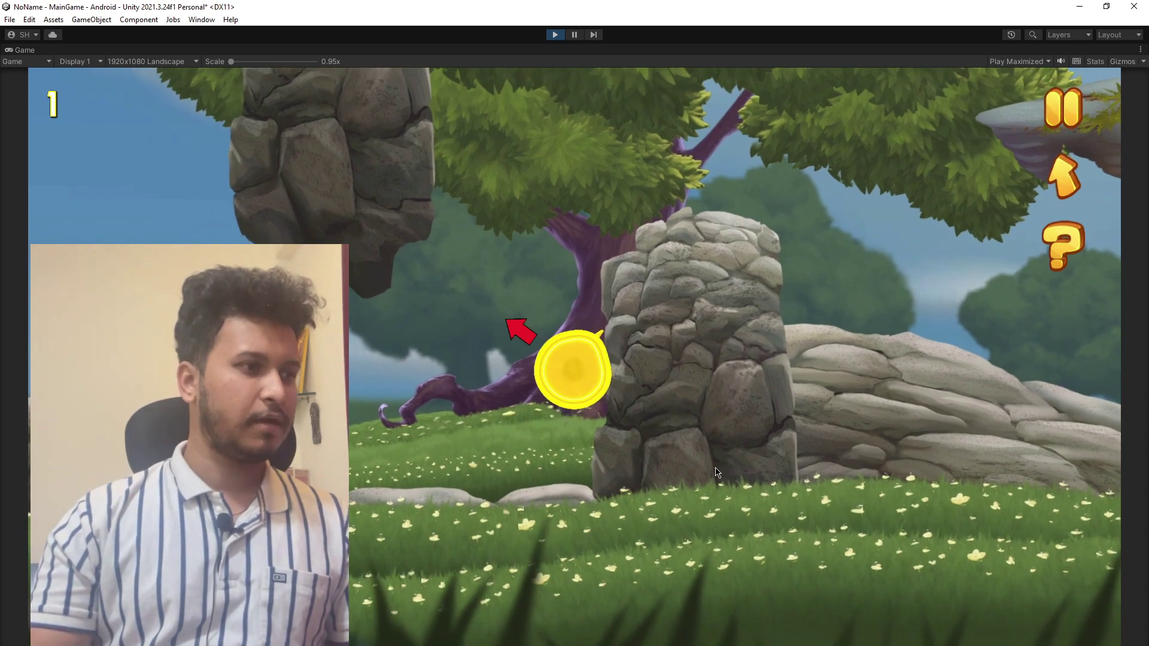
left_click(716, 474)
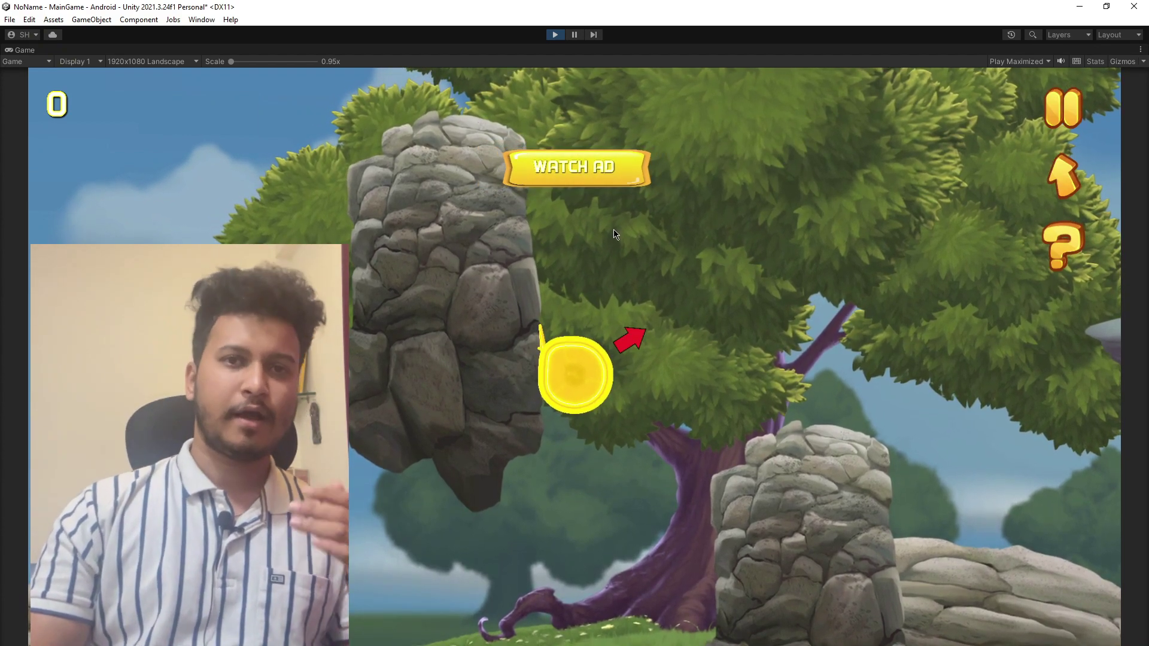
Watch and close the AdMob test ad to refill jumps to 100, then launch the ball rightward
left_click(594, 181)
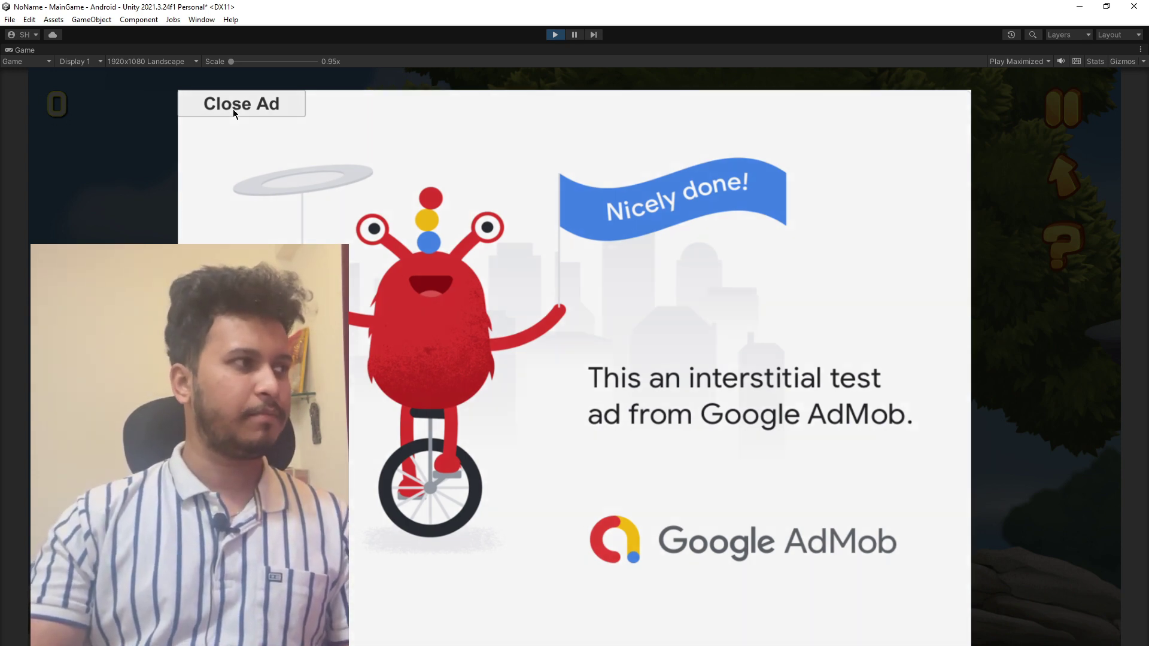
left_click(233, 105)
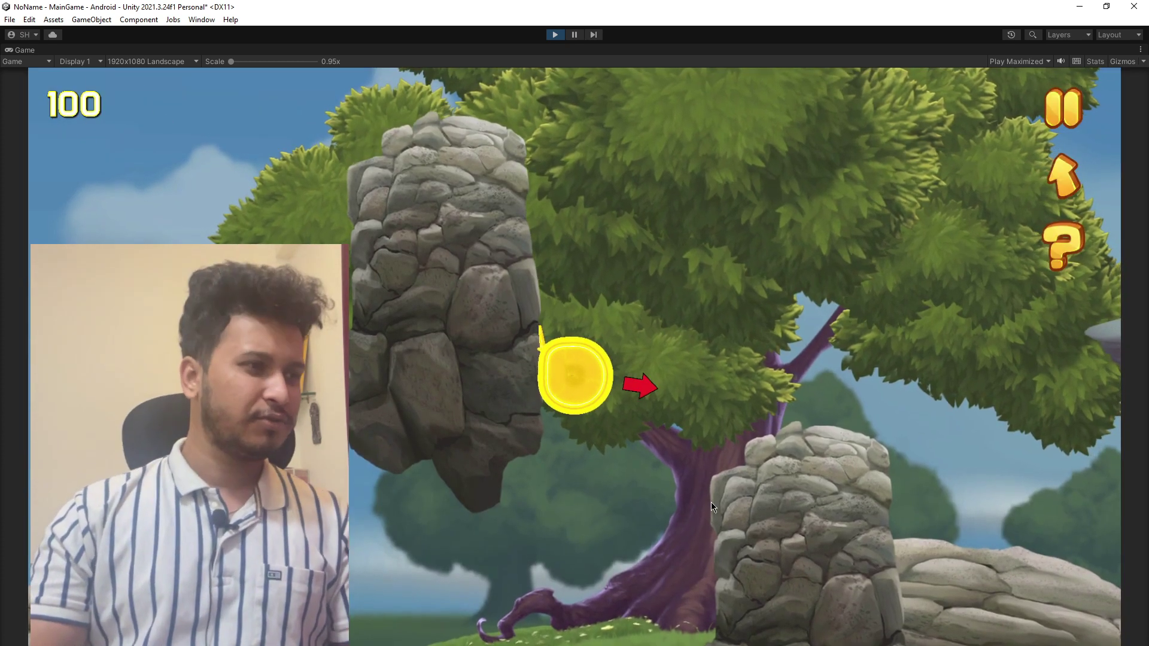
left_click(713, 502)
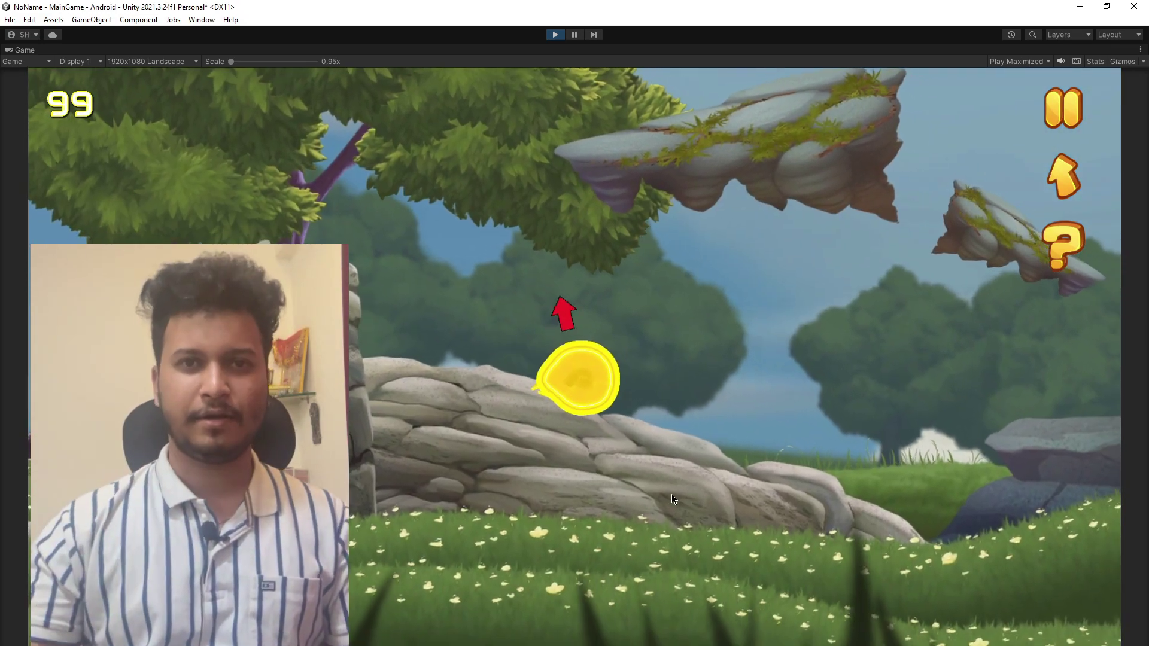
Make four more jumps to leave 95, then stop Play mode
left_click(672, 499)
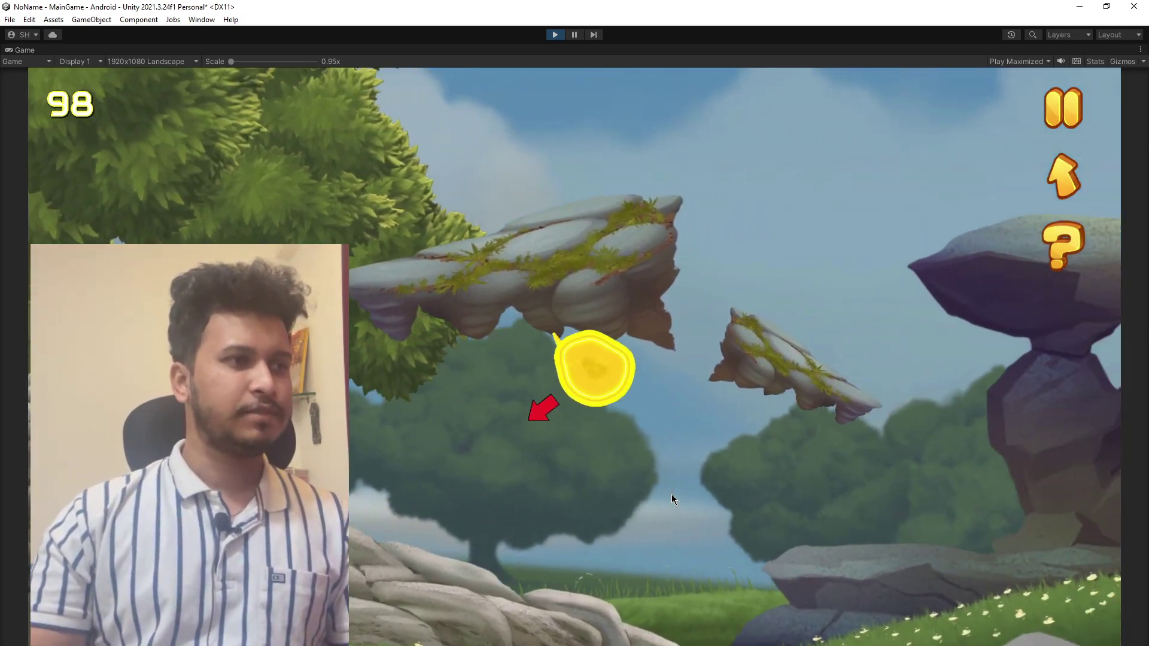
left_click(671, 494)
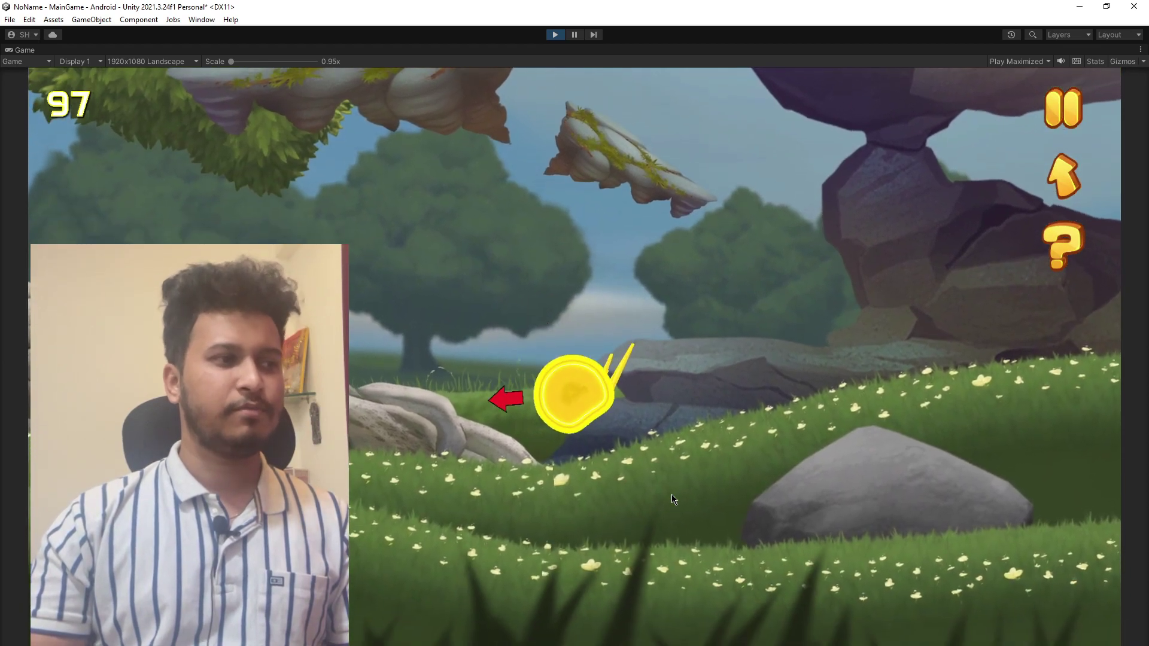
left_click(672, 497)
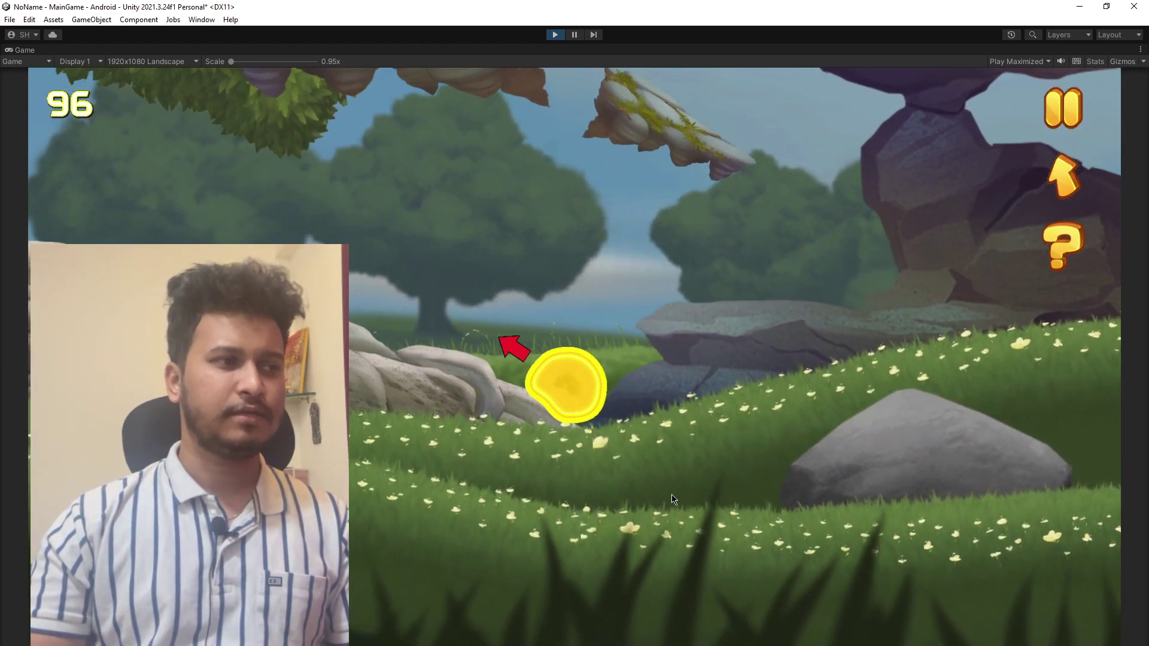
left_click(673, 499)
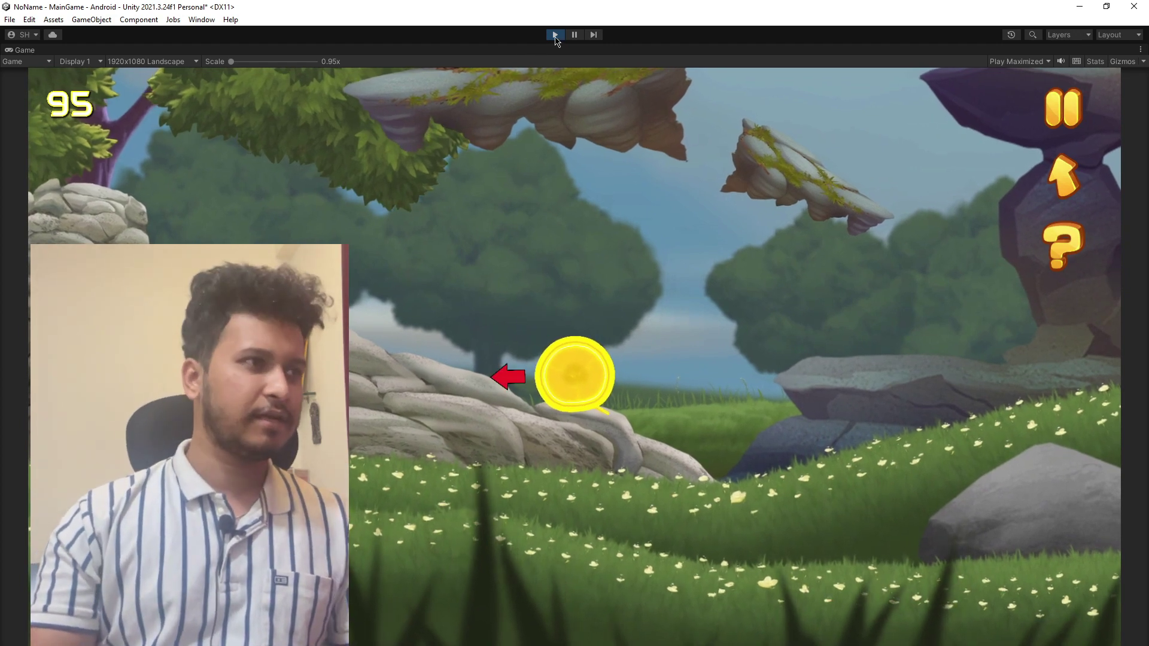
left_click(555, 36)
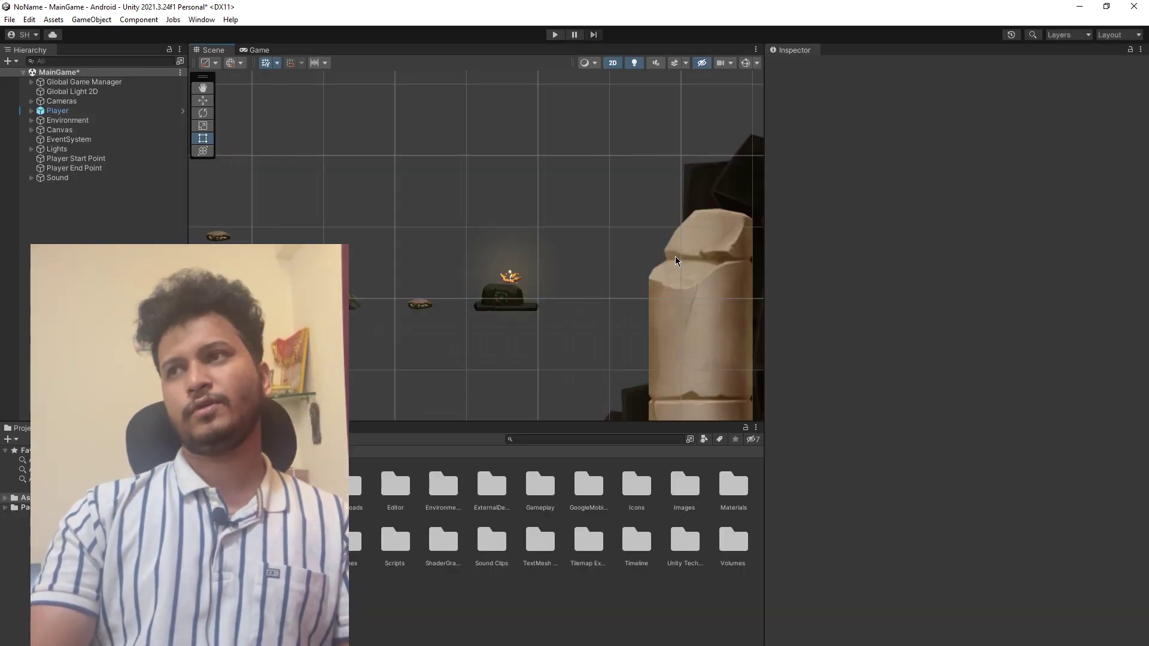
Pan across the level, switch to the Rect tool (T), and zoom in close on the orange goal flower
middle_click_drag(672, 308, 465, 75)
scroll(465, 75, "down", 5)
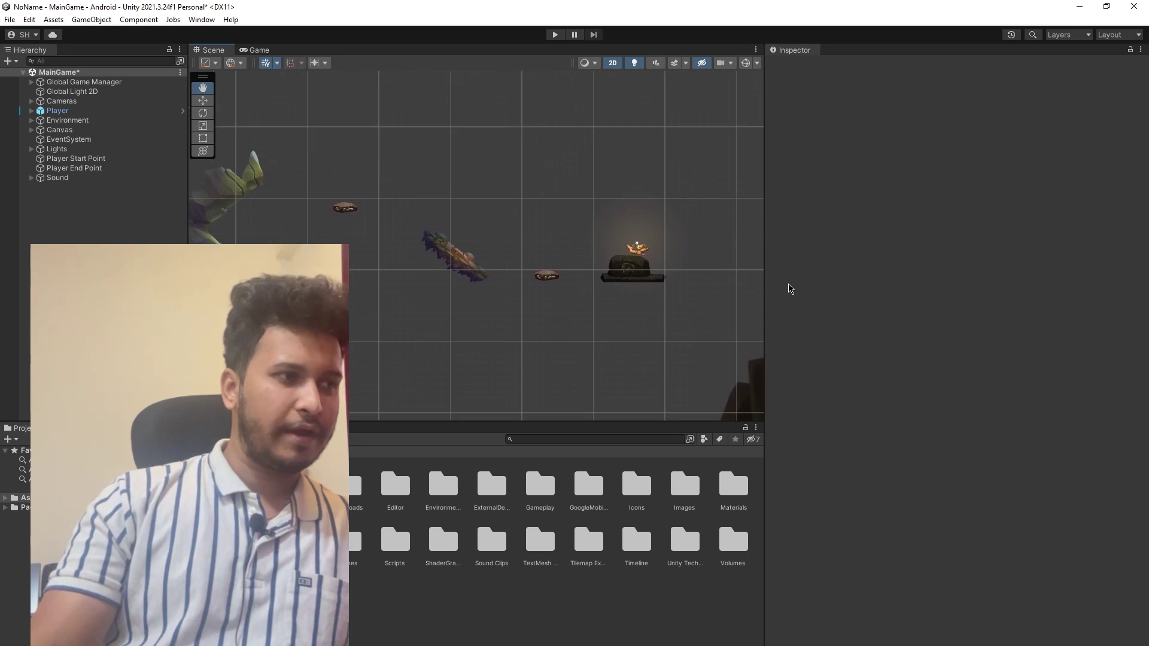
key("t")
scroll(440, 276, "up", 8)
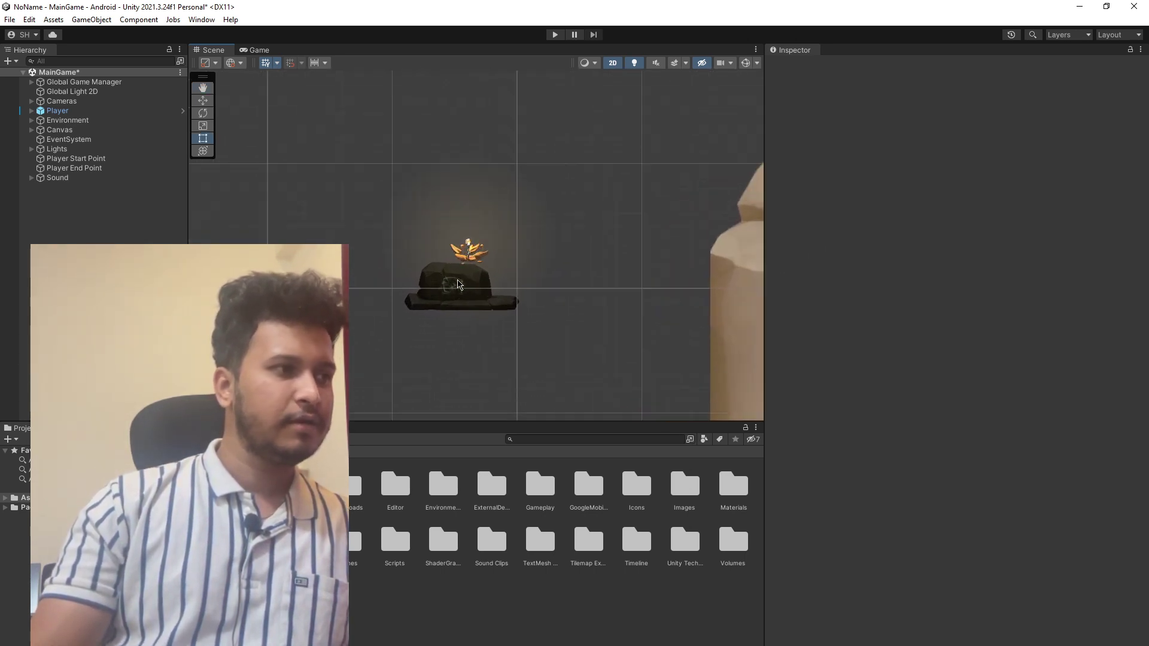
scroll(460, 231, "up", 2)
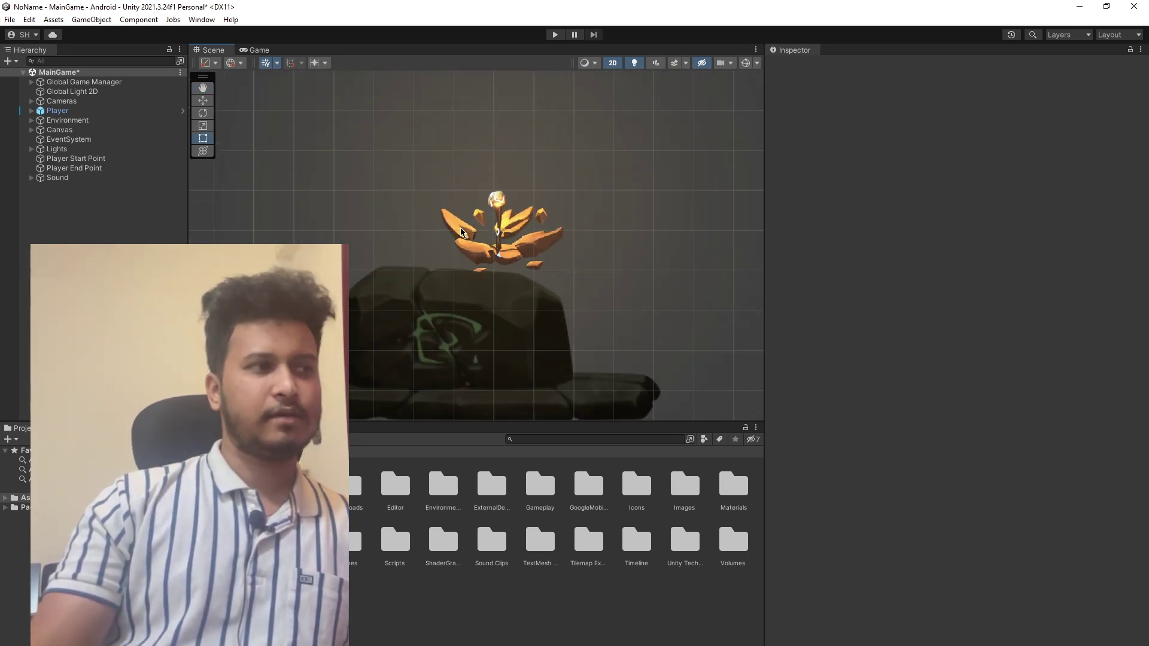
scroll(461, 232, "up", 3)
scroll(461, 231, "up", 2)
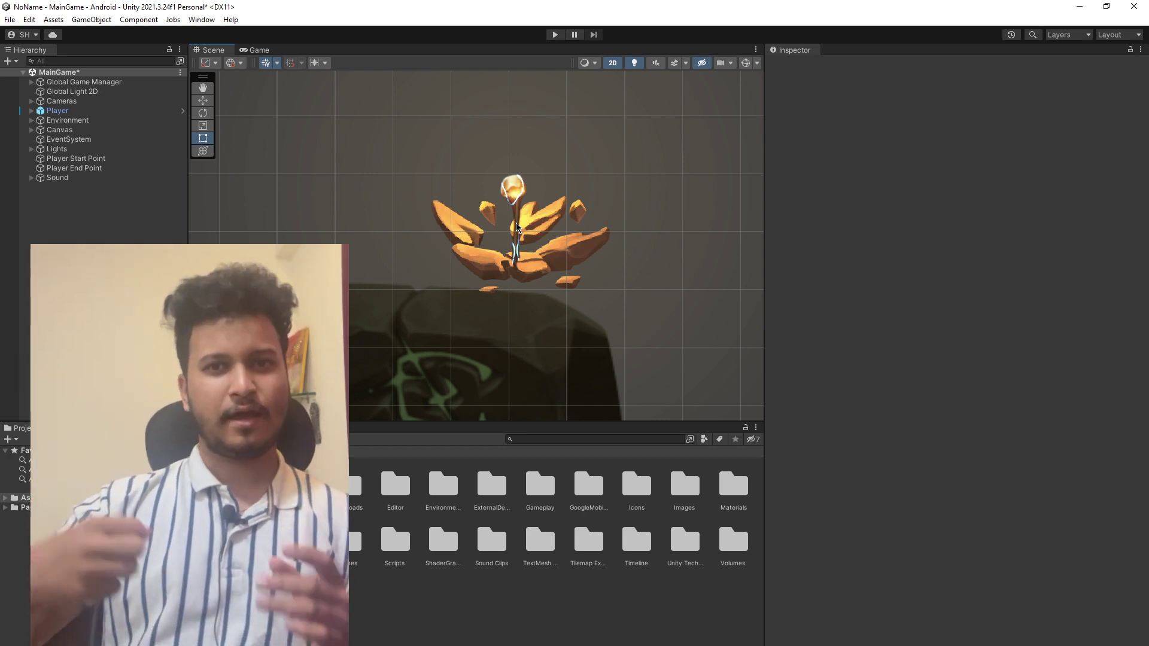
scroll(624, 284, "up", 1)
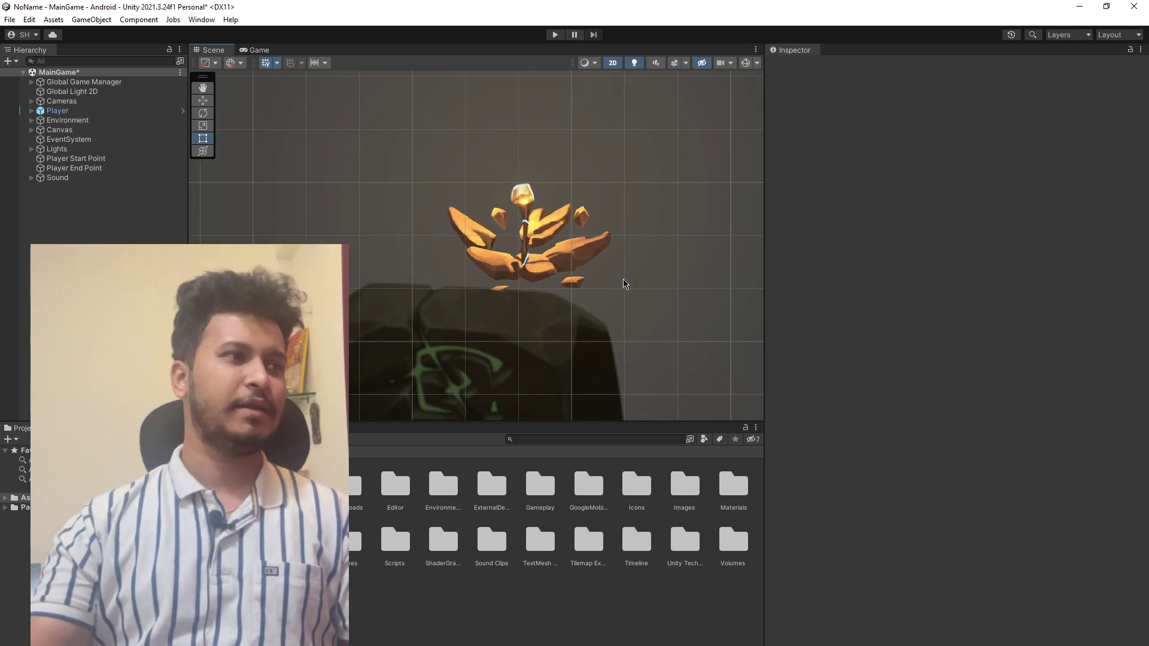
scroll(624, 284, "up", 1)
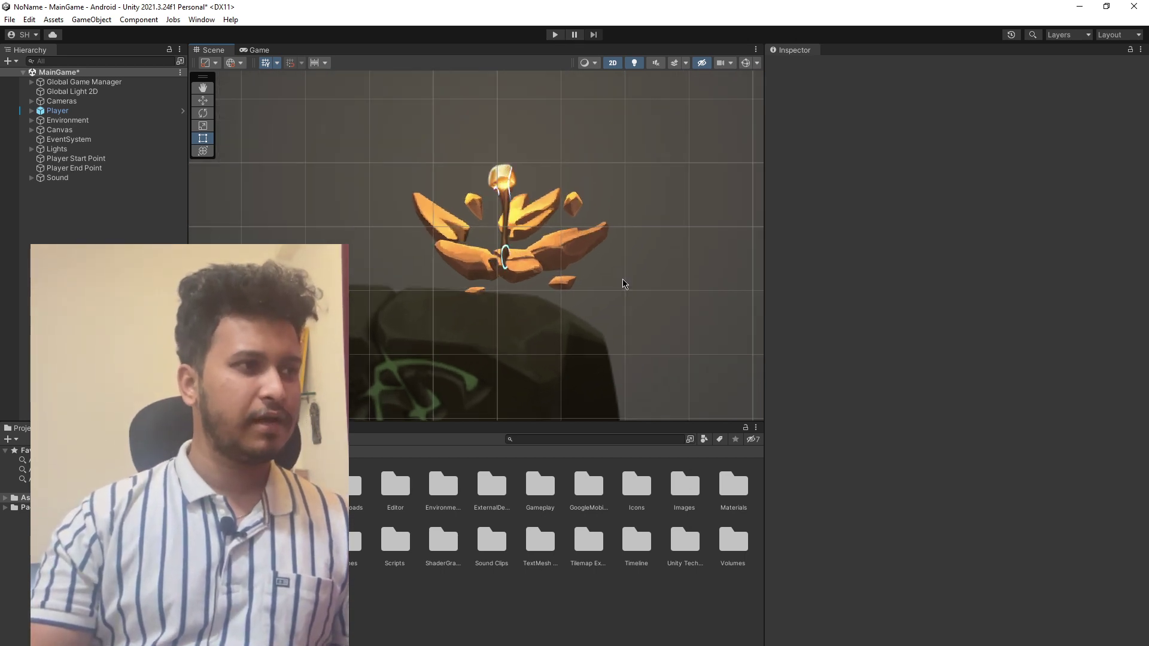
Pan and zoom out to frame the goal flower with its whole dark rock platform beneath it
middle_click_drag(624, 284, 624, 320)
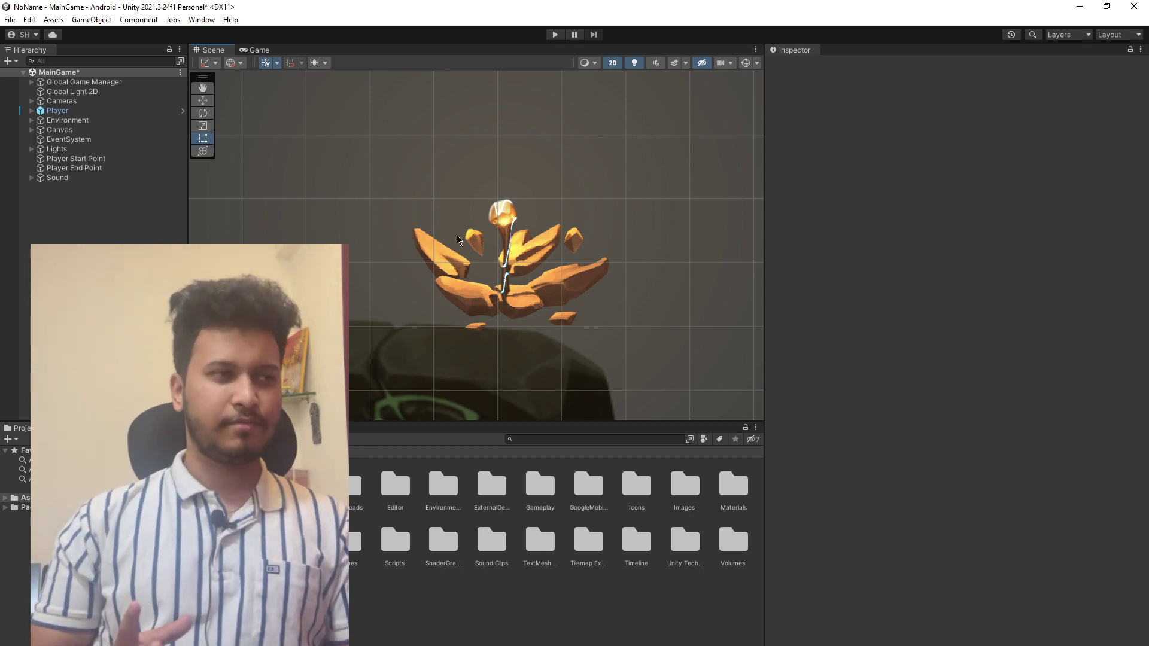
scroll(506, 307, "down", 1)
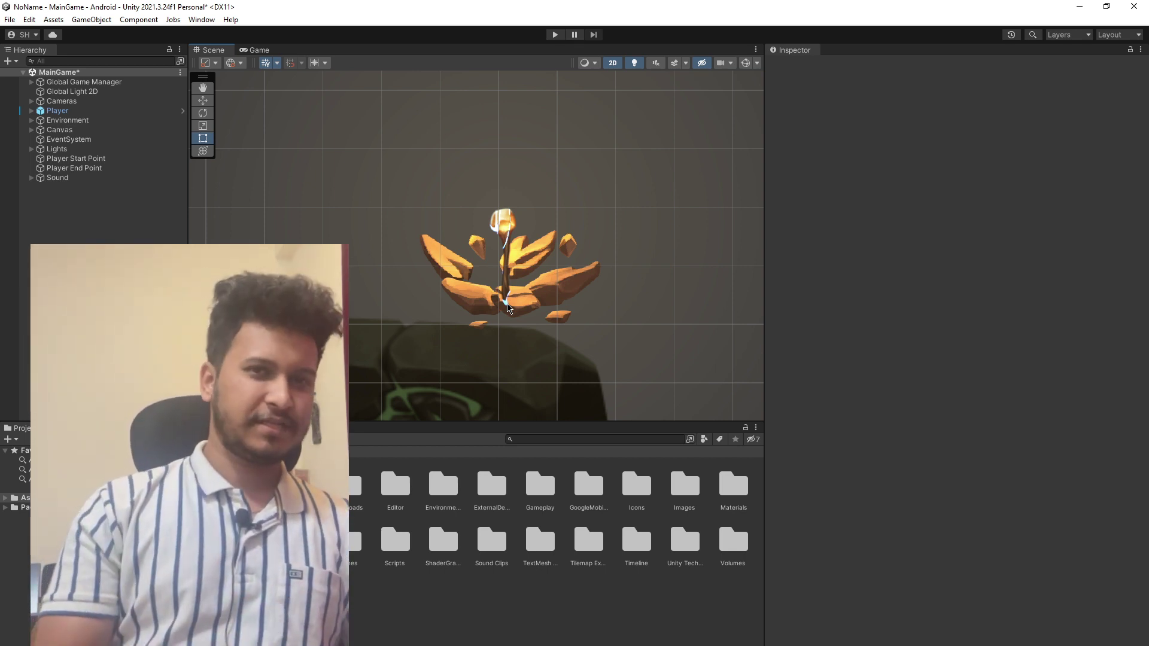
scroll(478, 329, "down", 2)
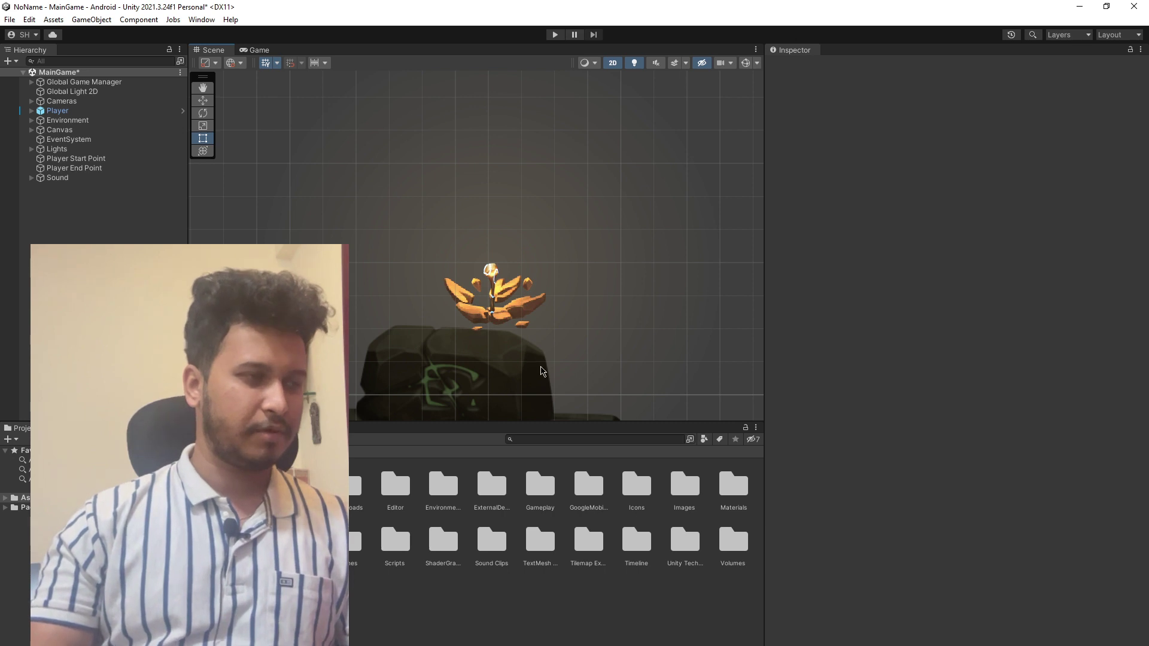
middle_click_drag(477, 339, 477, 280)
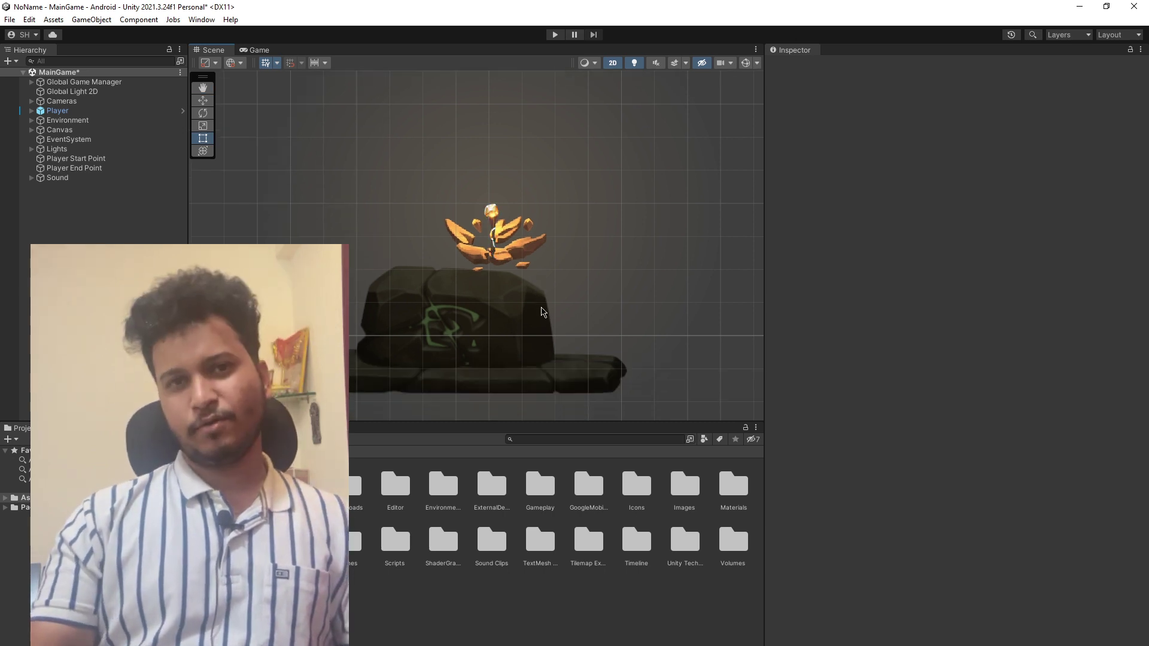